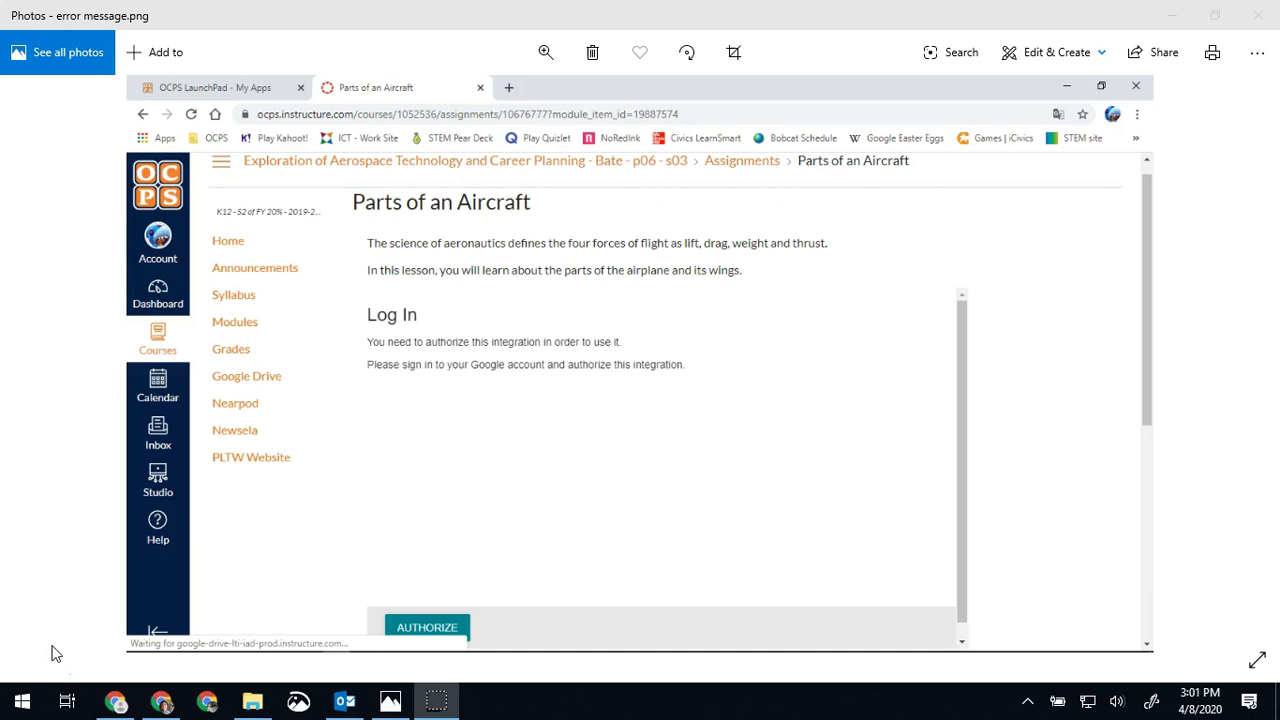
# View error message 2.jpg in Photos, then bring the Canvas dashboard forward in Chrome
pyautogui.click(9, 534)
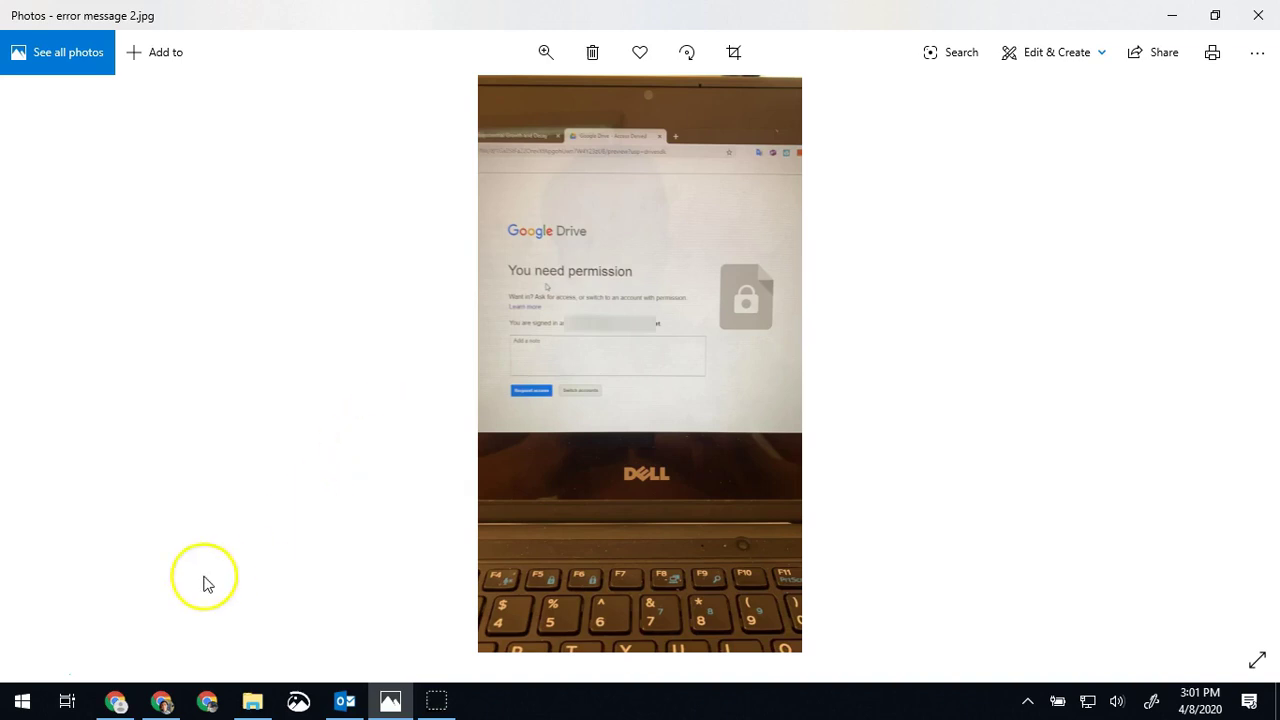
pyautogui.click(118, 703)
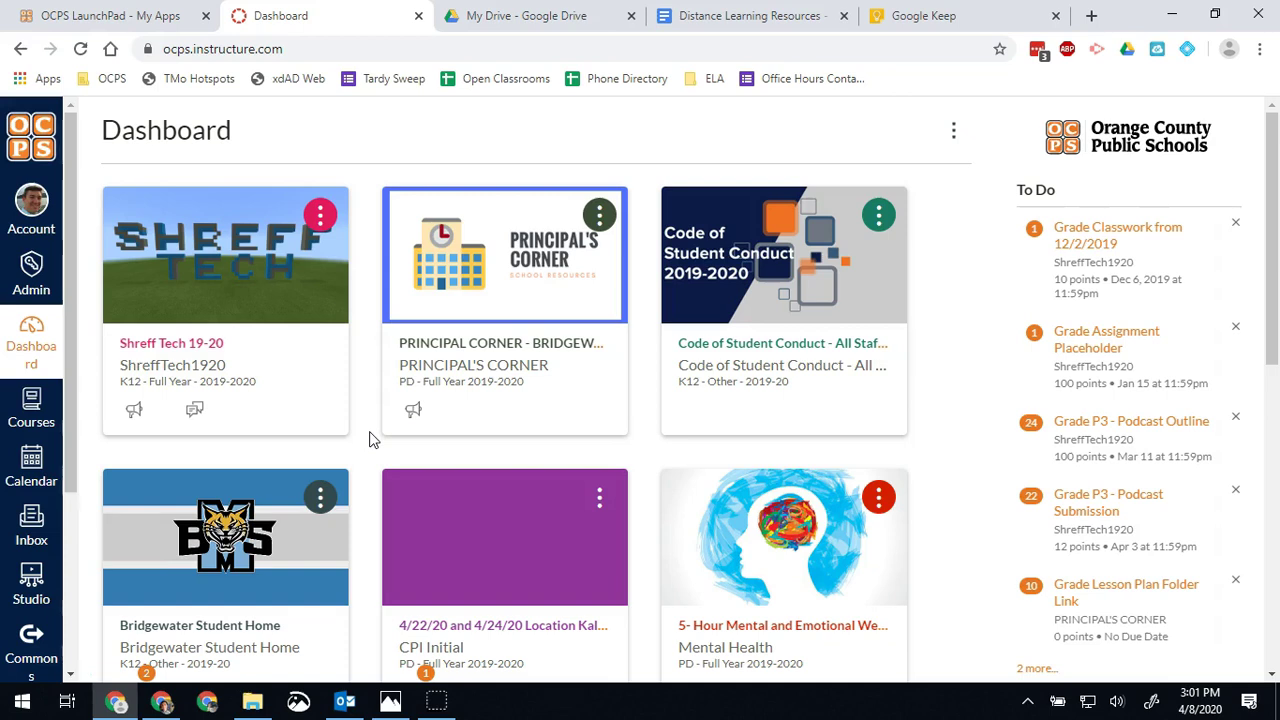
# Open the Bridgewater Student Home course and scroll through its welcome page
pyautogui.click(243, 617)
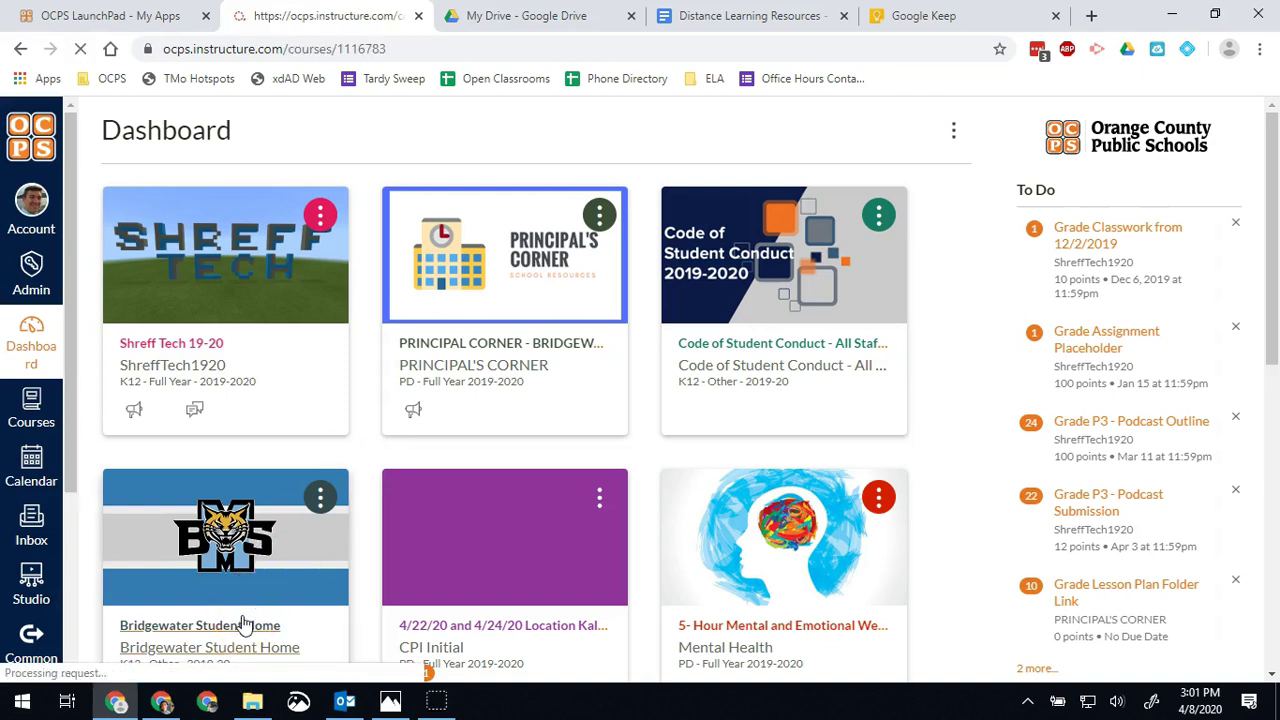
pyautogui.click(293, 612)
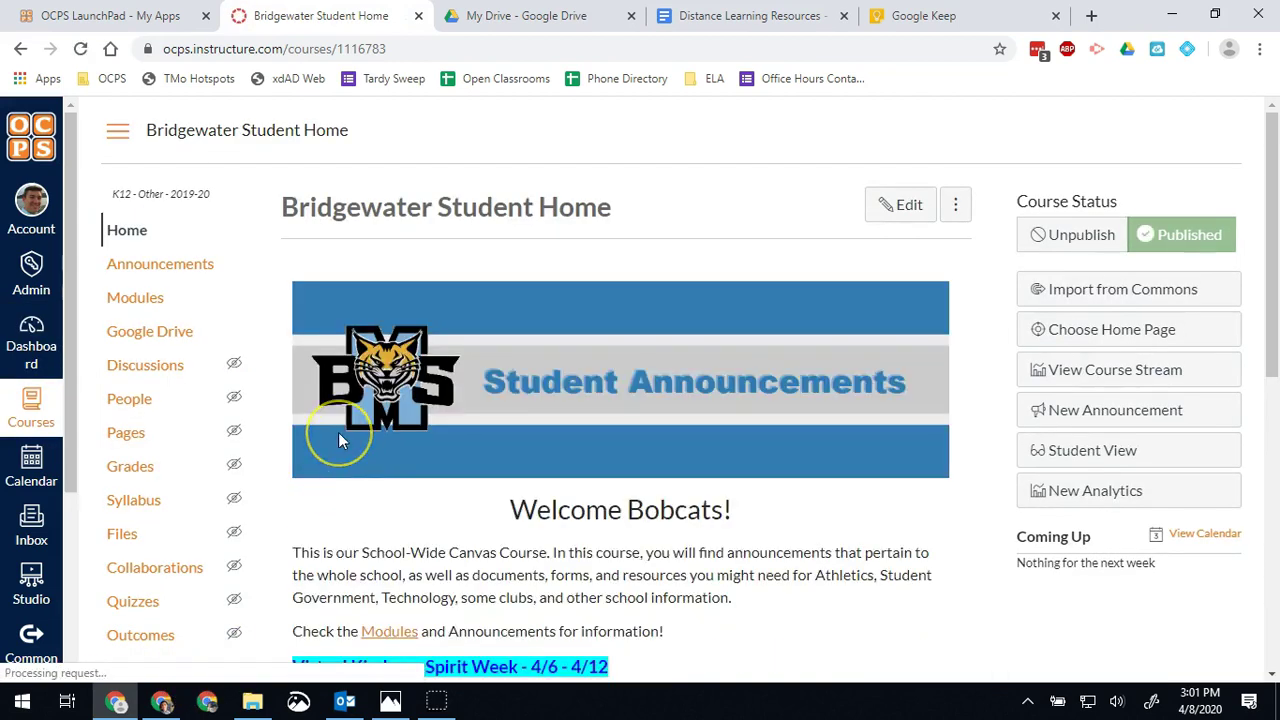
pyautogui.scroll(-3, 338, 432)
pyautogui.scroll(-1, 338, 432)
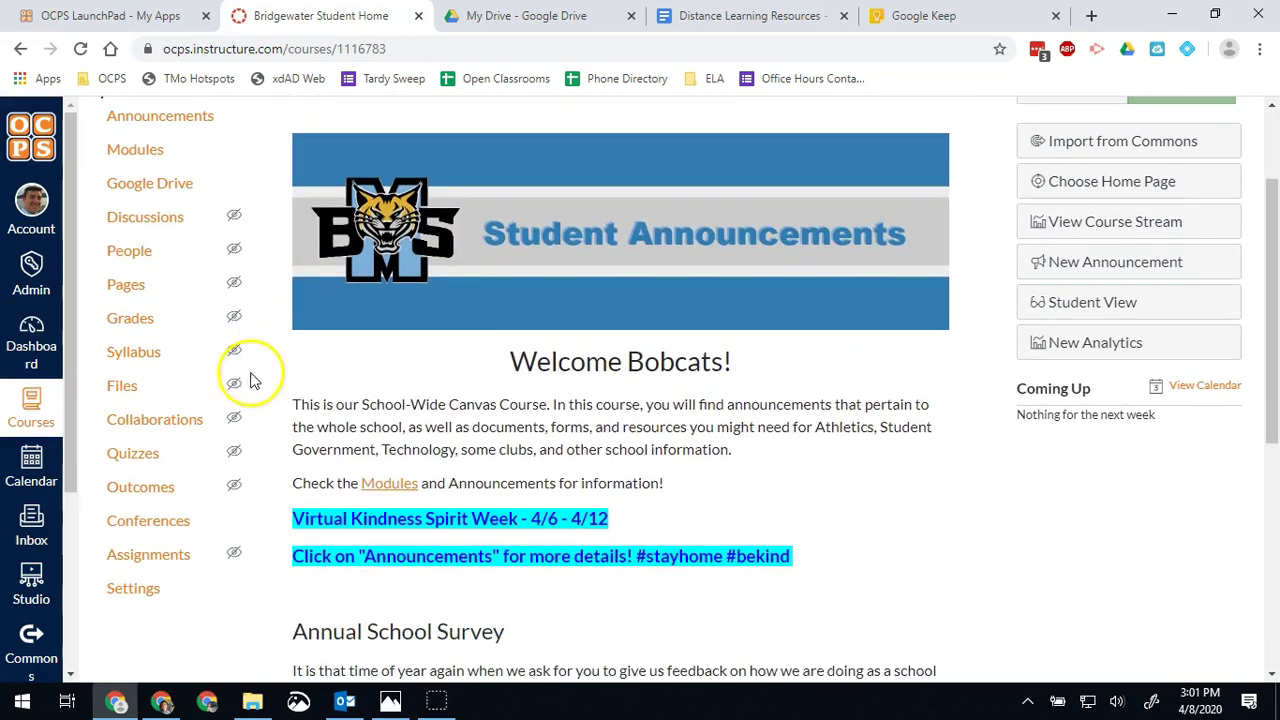
pyautogui.scroll(2, 174, 383)
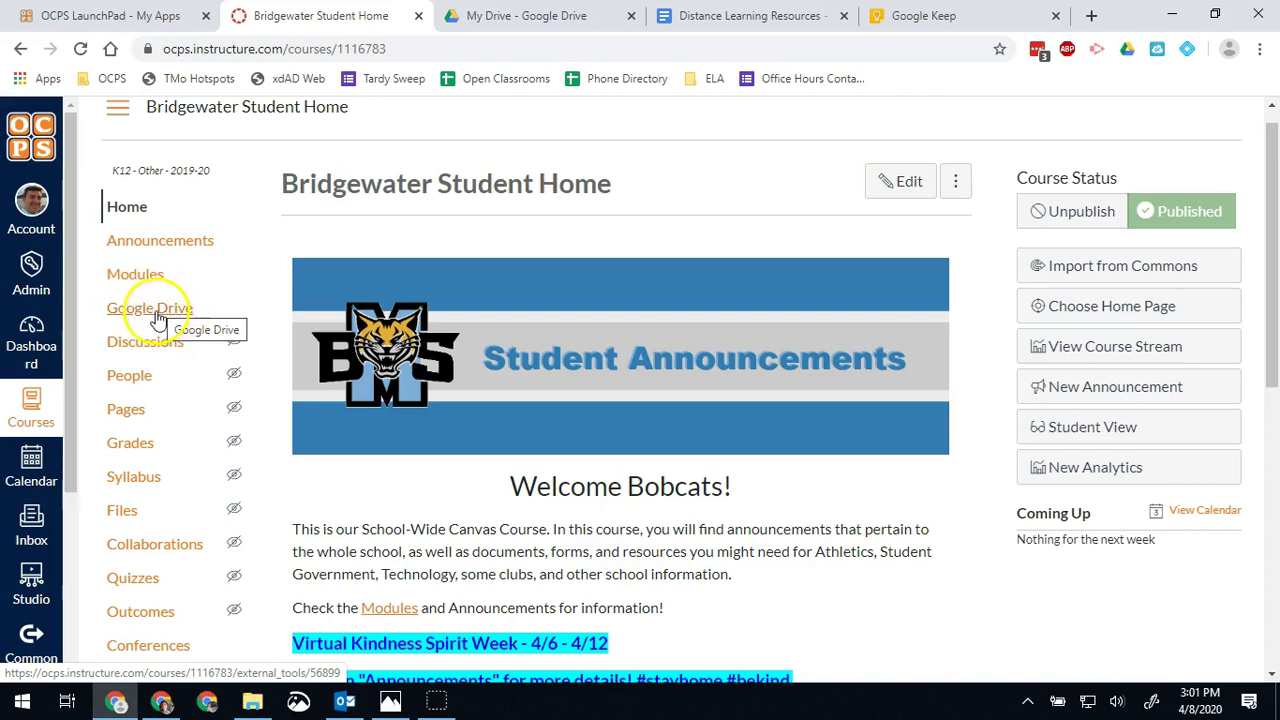
# Open the course's Google Drive page and sign its integration out of the current account
pyautogui.click(153, 313)
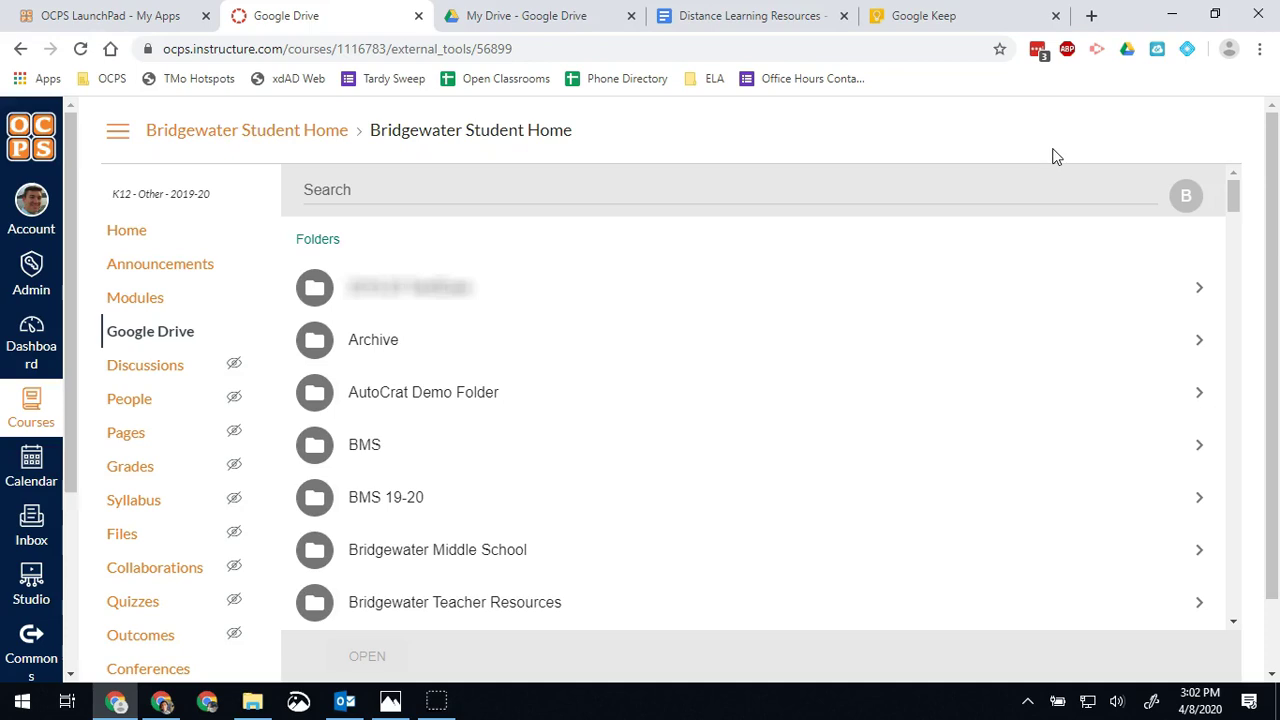
pyautogui.click(1187, 201)
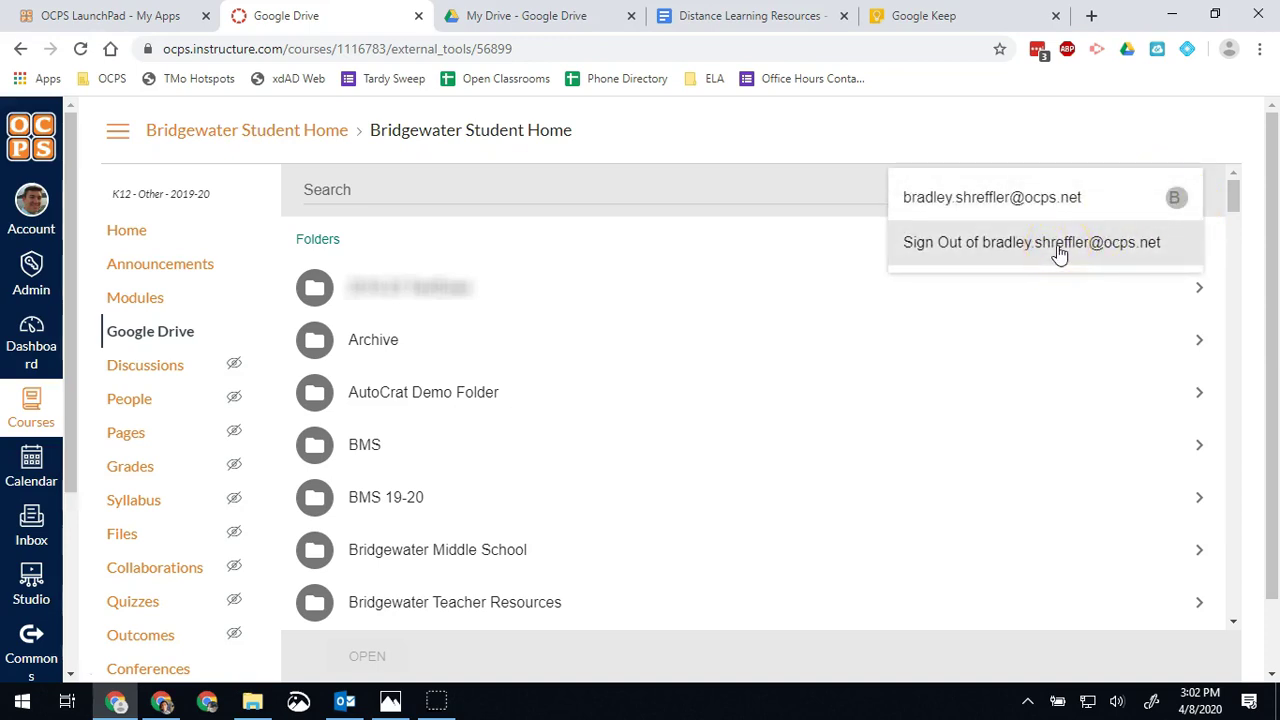
pyautogui.click(1049, 250)
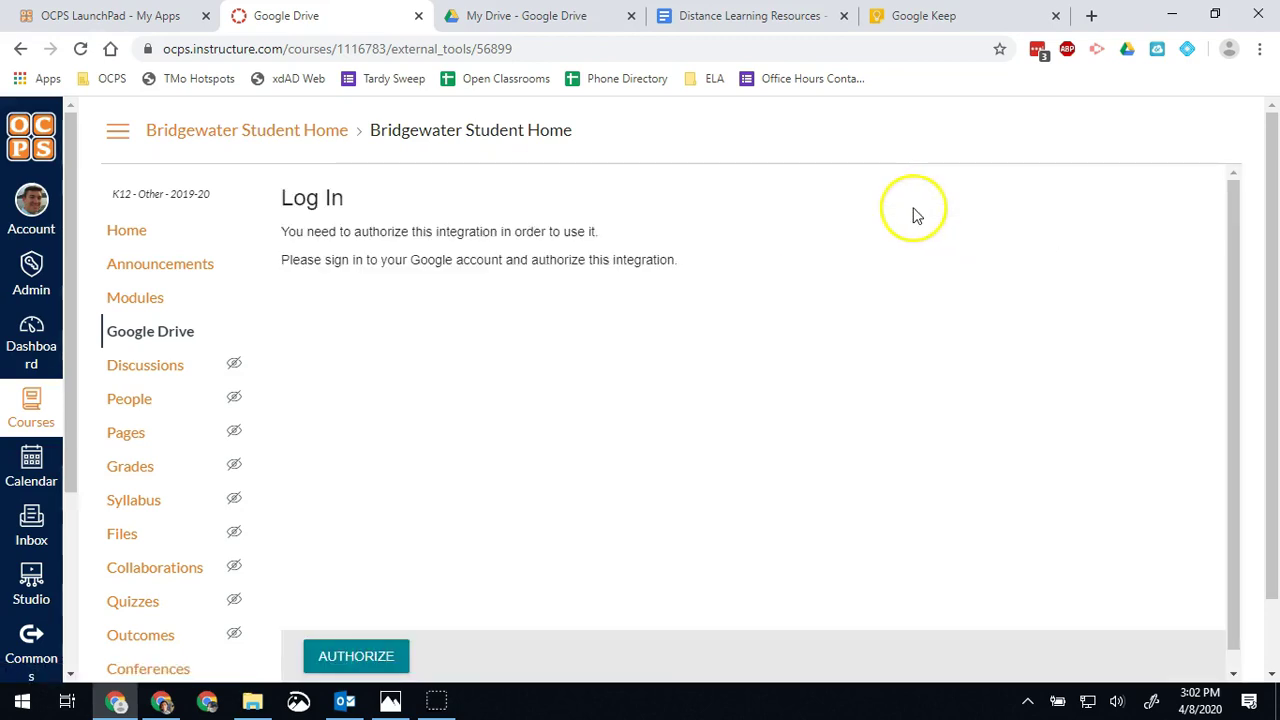
# Authorize Google Drive with the ocps.net account and allow Google Drive LTI access
pyautogui.click(356, 656)
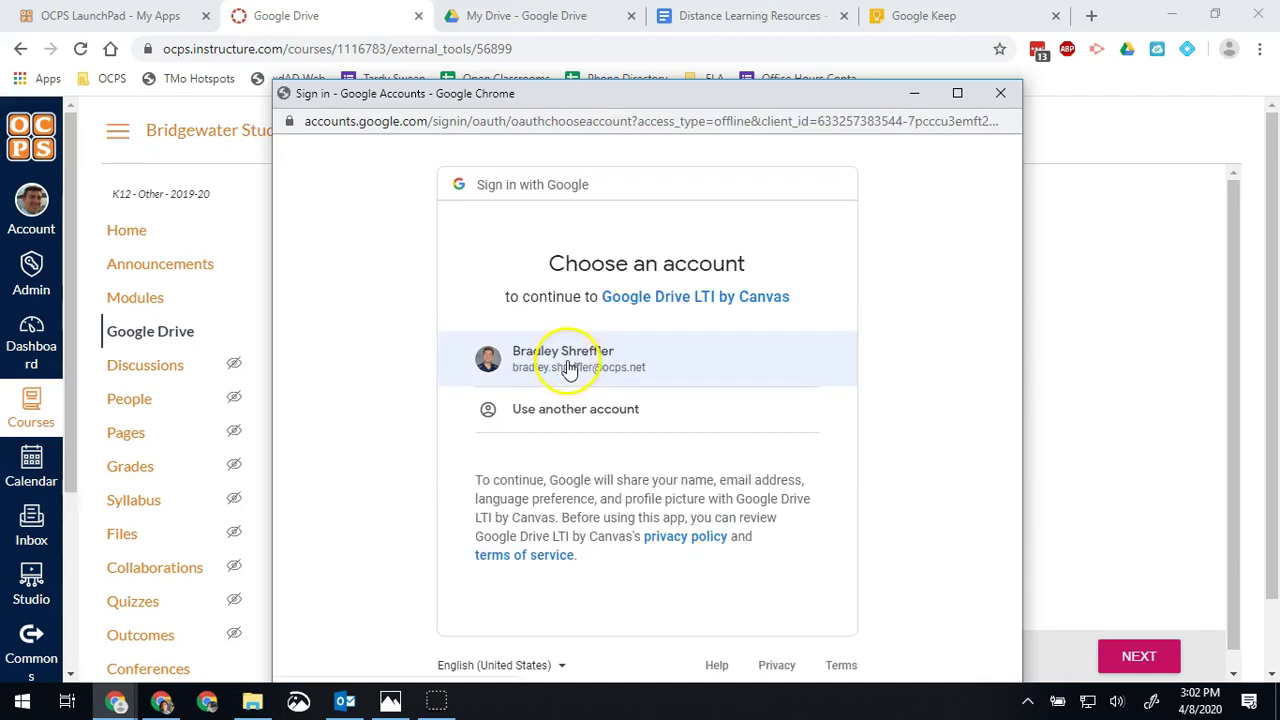
pyautogui.click(567, 366)
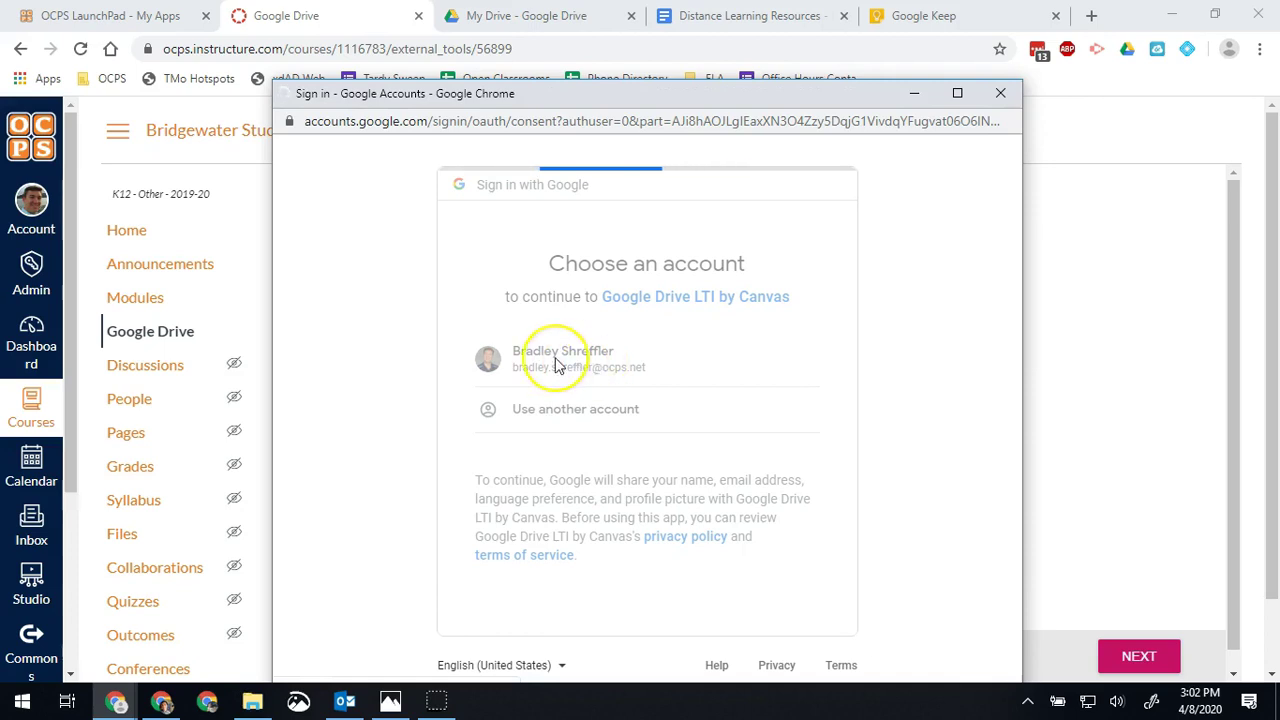
pyautogui.scroll(-1, 609, 466)
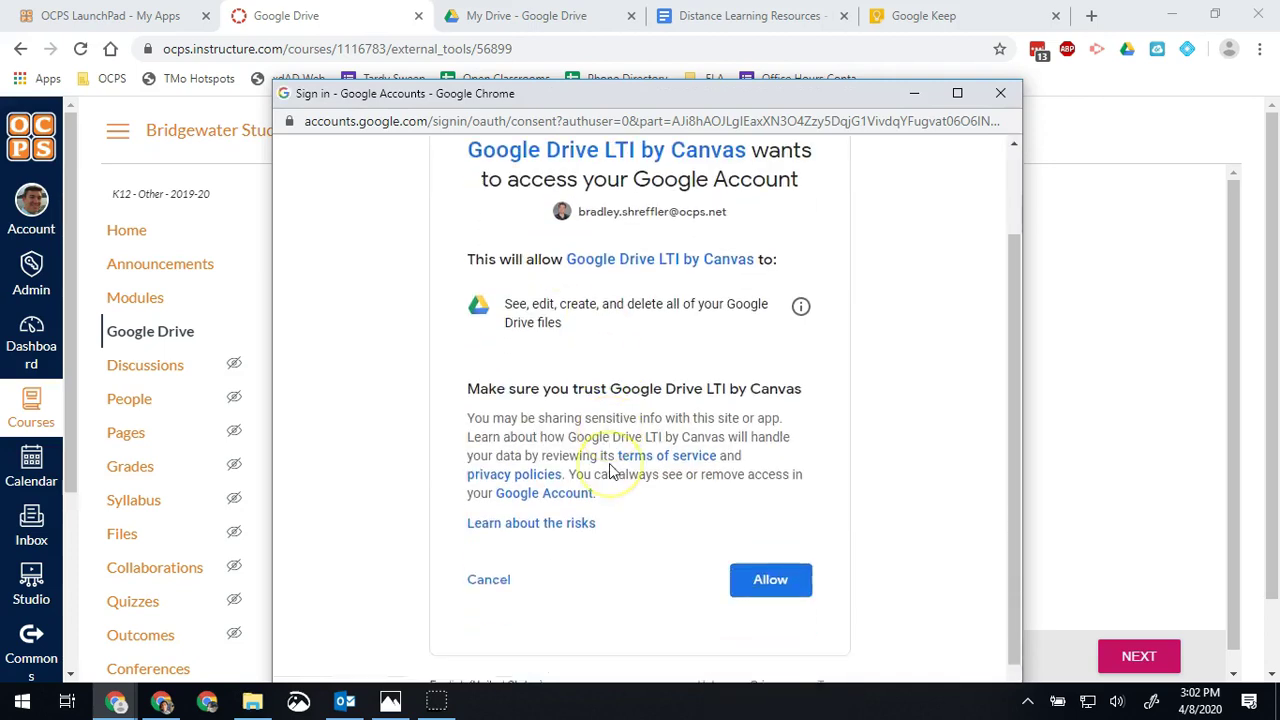
pyautogui.click(766, 558)
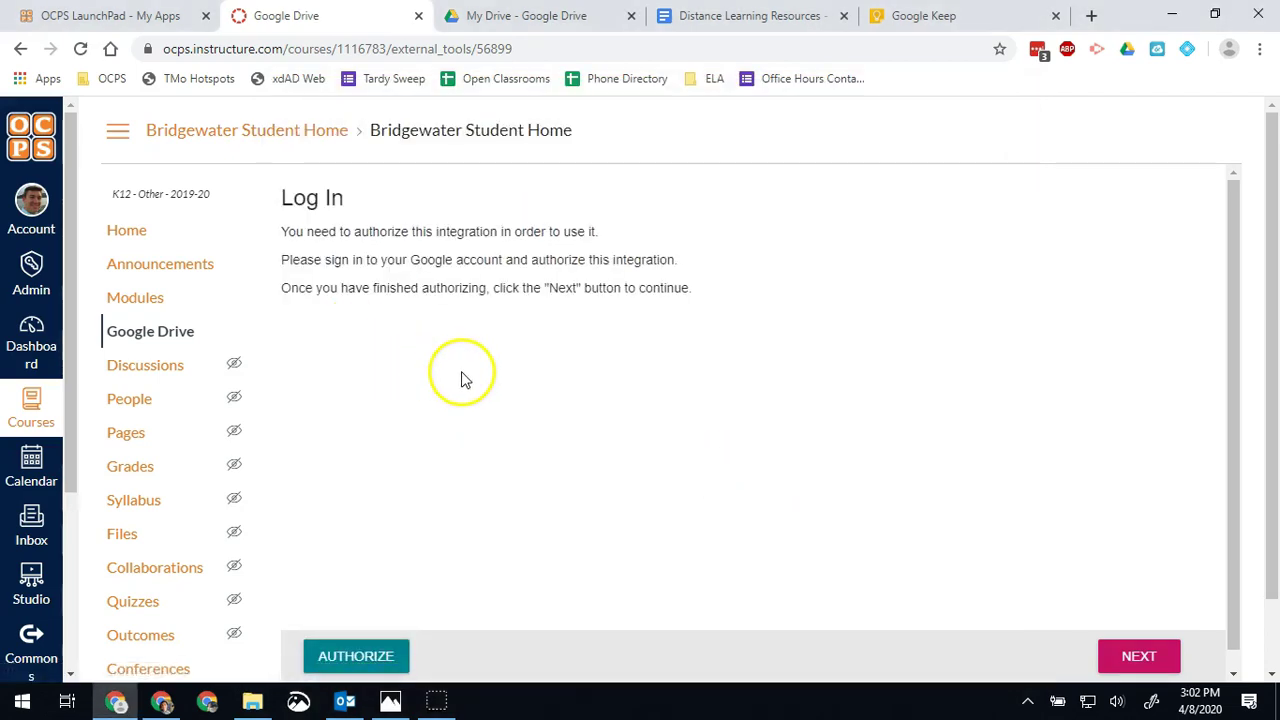
# Return to the course Home page, then open the Chrome profile options
pyautogui.click(137, 237)
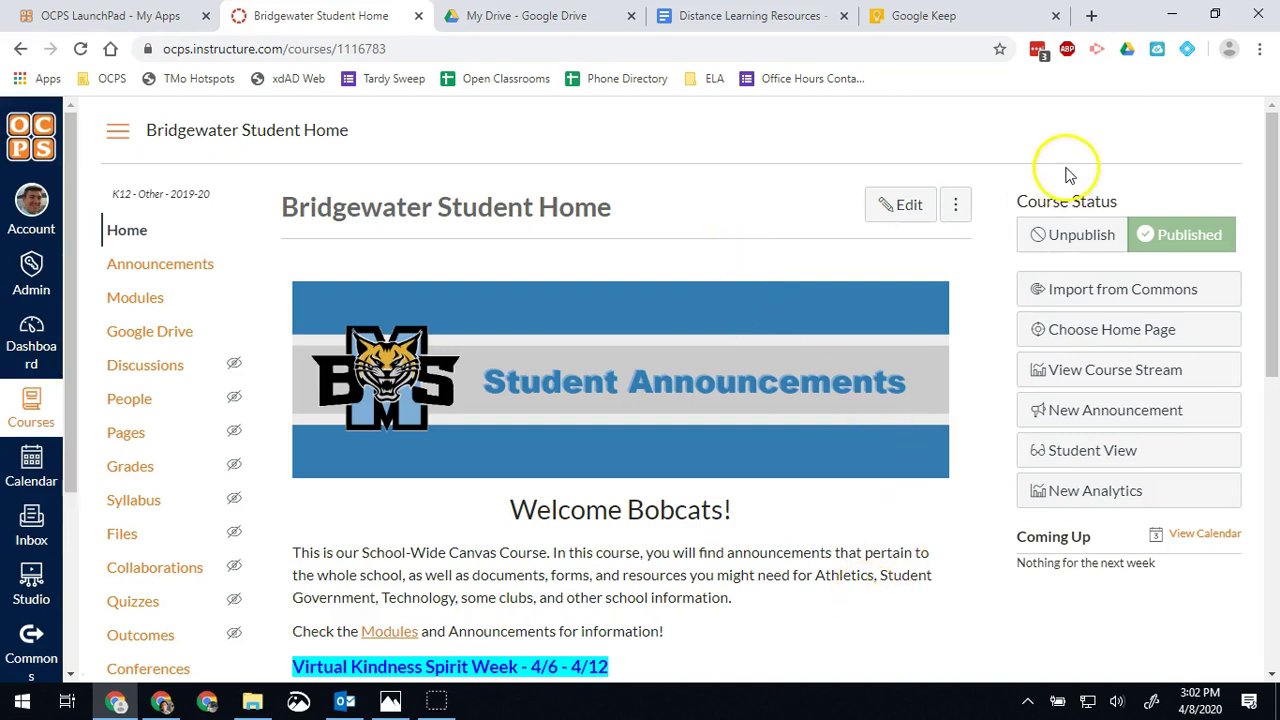
pyautogui.click(1230, 52)
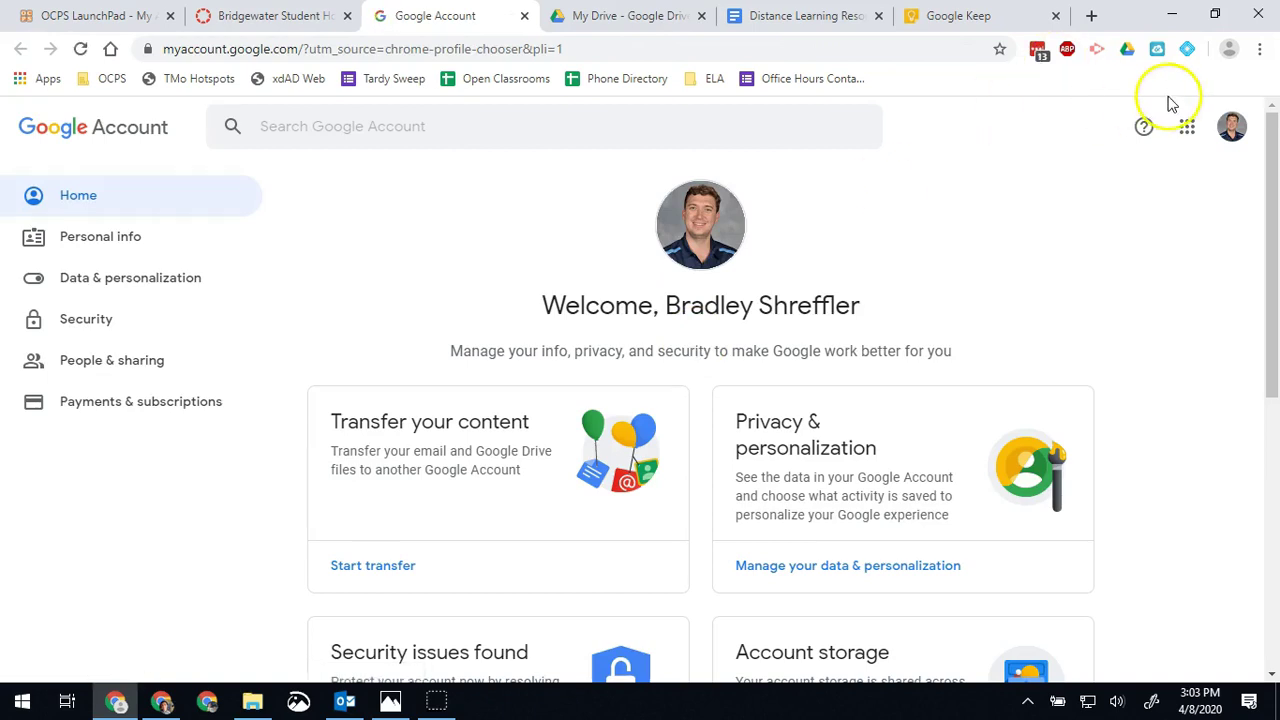
# Sign out of Google, then sign back in with the G Suite account and password
pyautogui.click(1240, 123)
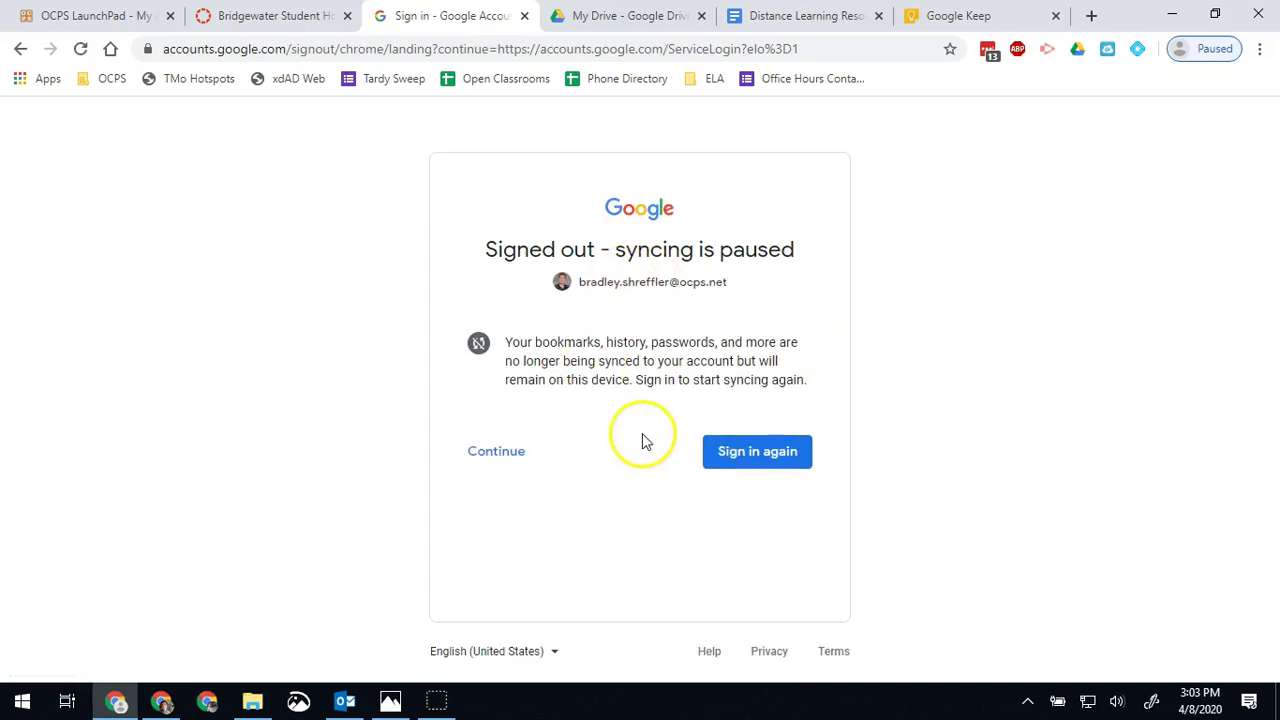
pyautogui.click(722, 454)
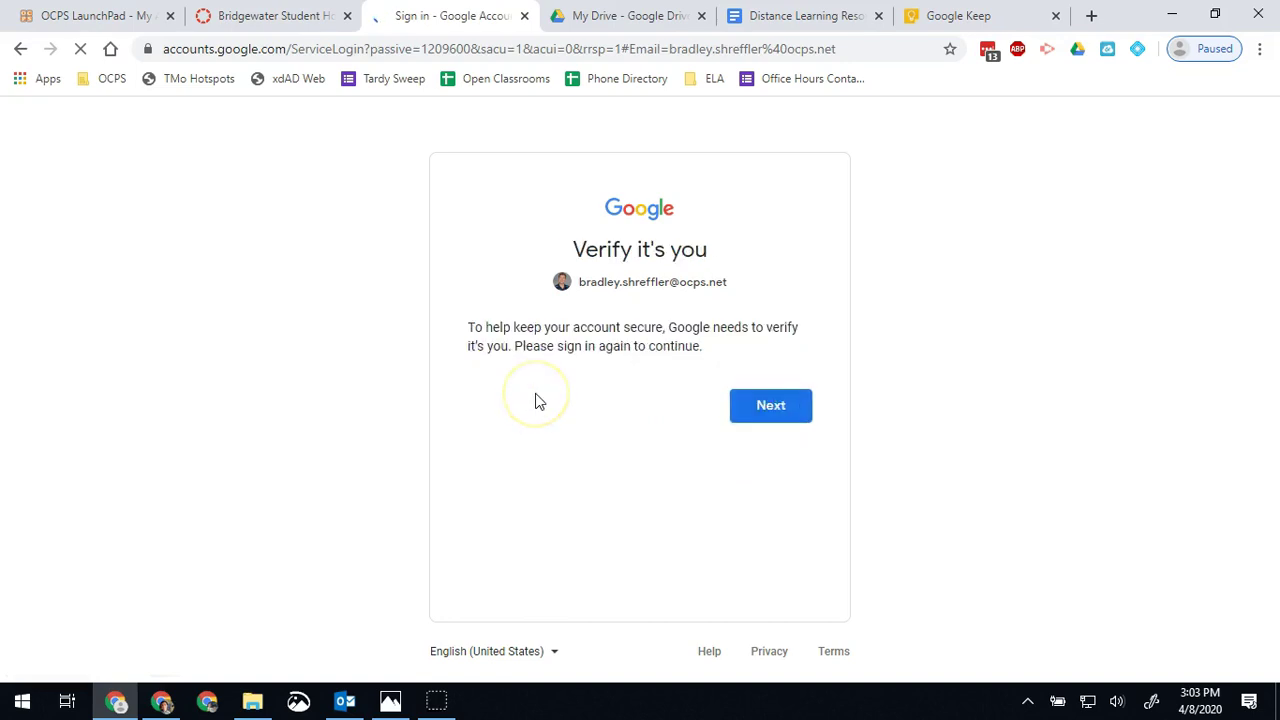
pyautogui.click(770, 407)
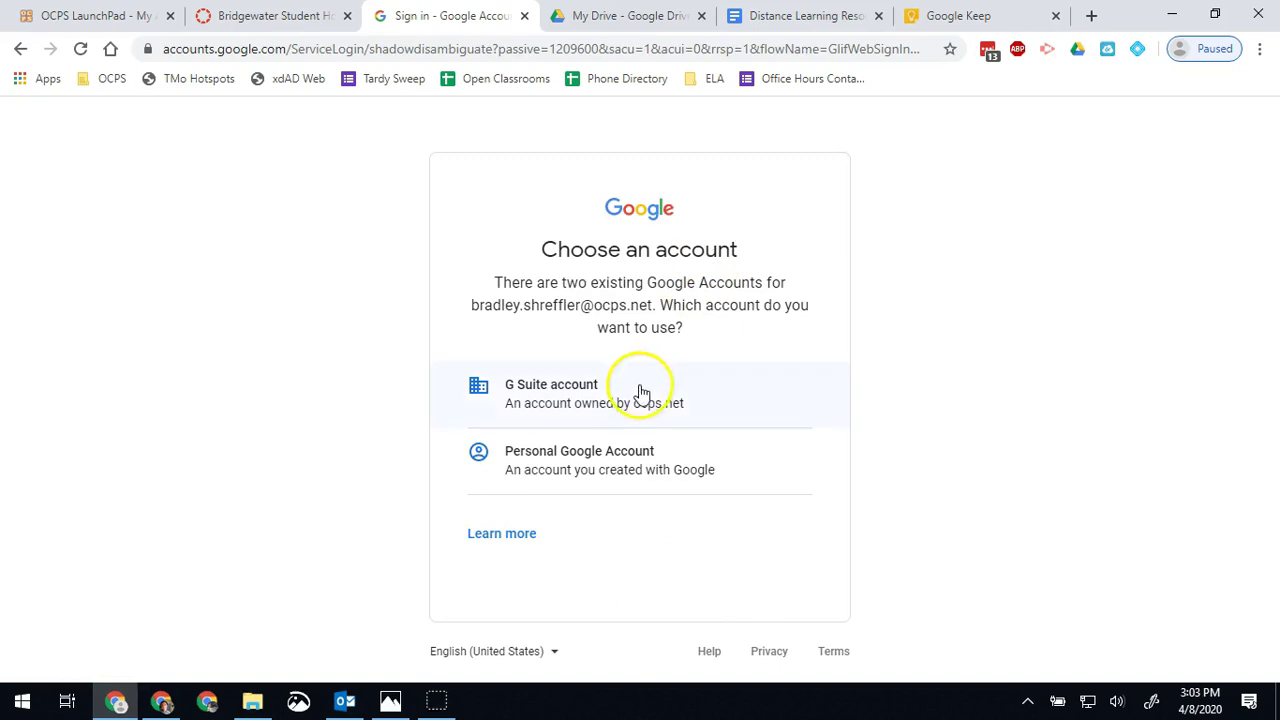
pyautogui.click(625, 398)
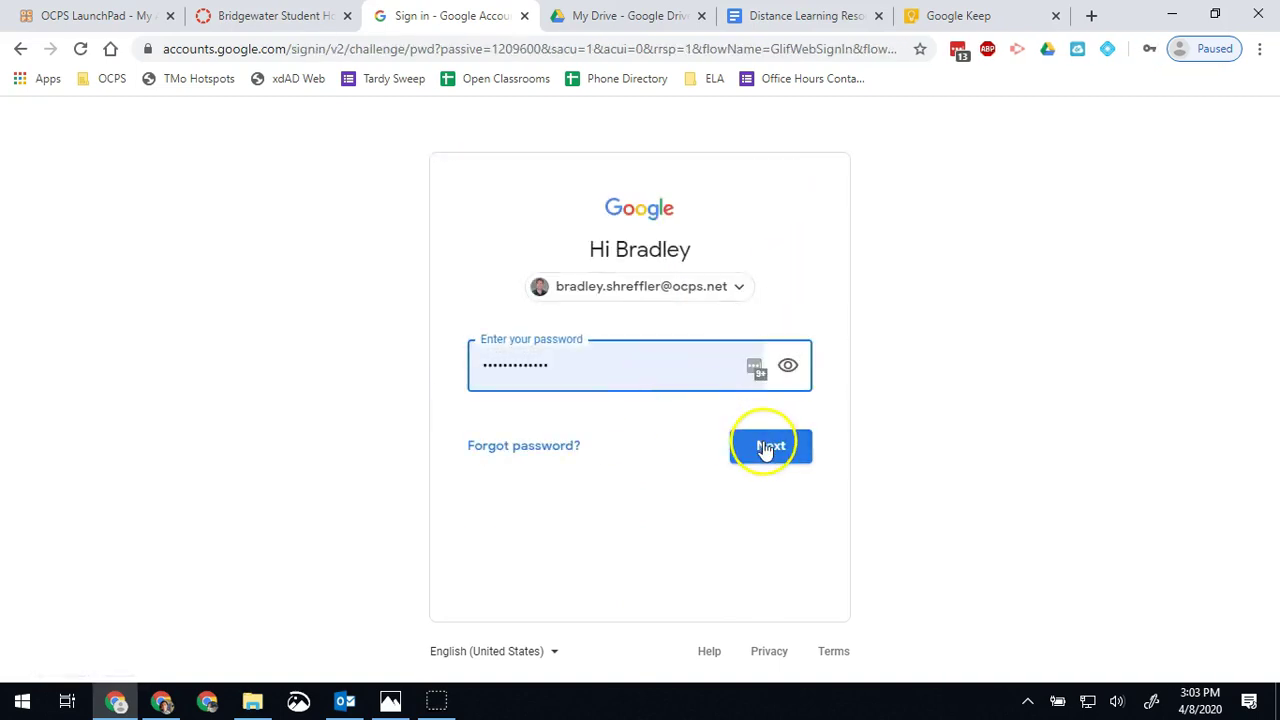
pyautogui.click(766, 447)
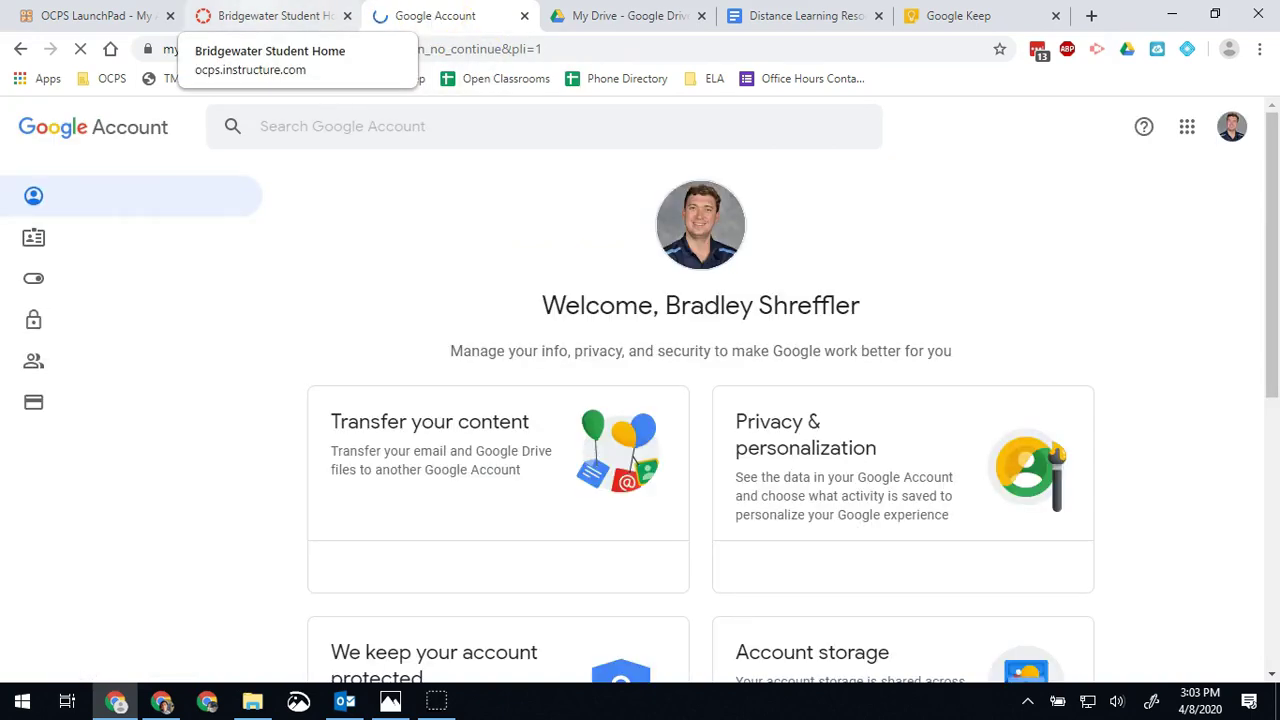
# Switch to the Bridgewater Student Home tab in Chrome
pyautogui.click(270, 15)
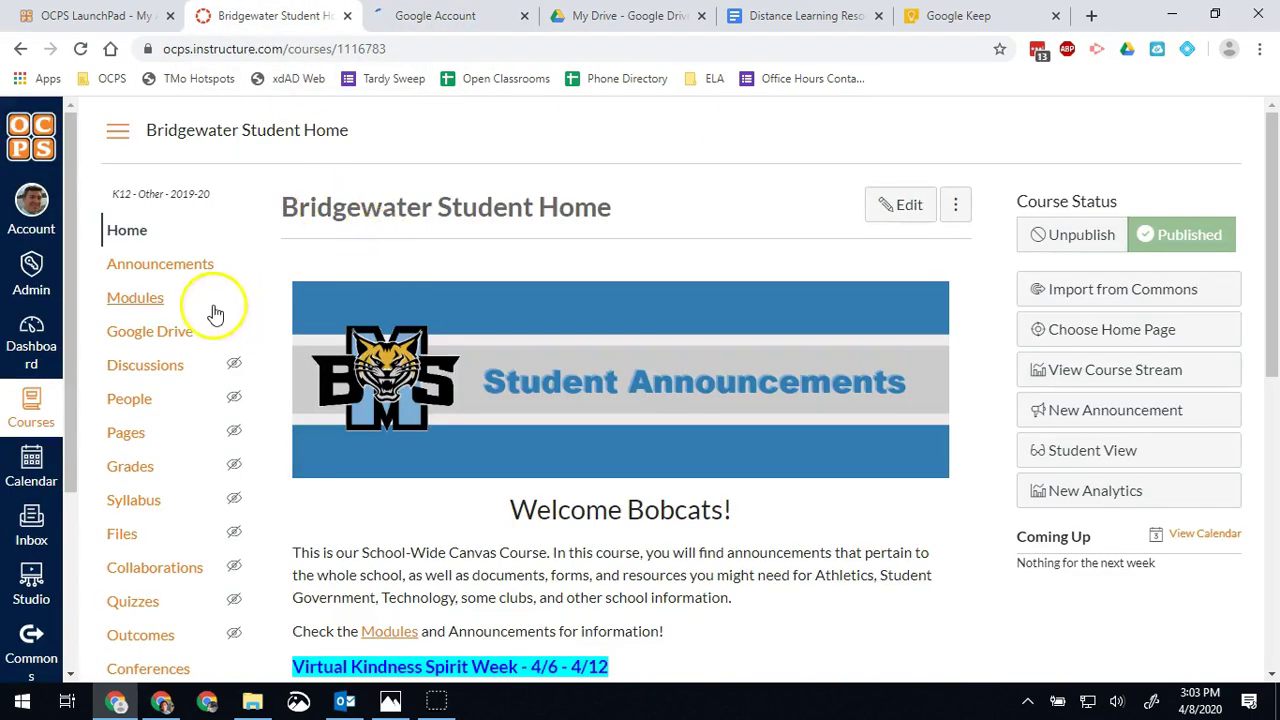